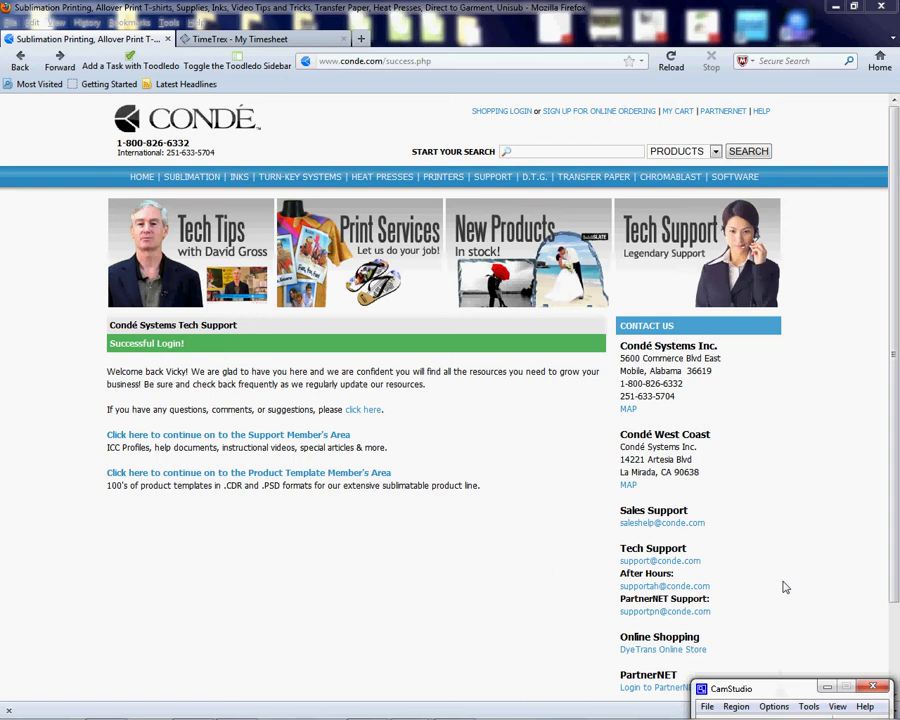
Open the SOFTWARE section from the top navigation bar of conde.com
{"action": "left_click", "coordinate": [736, 177]}
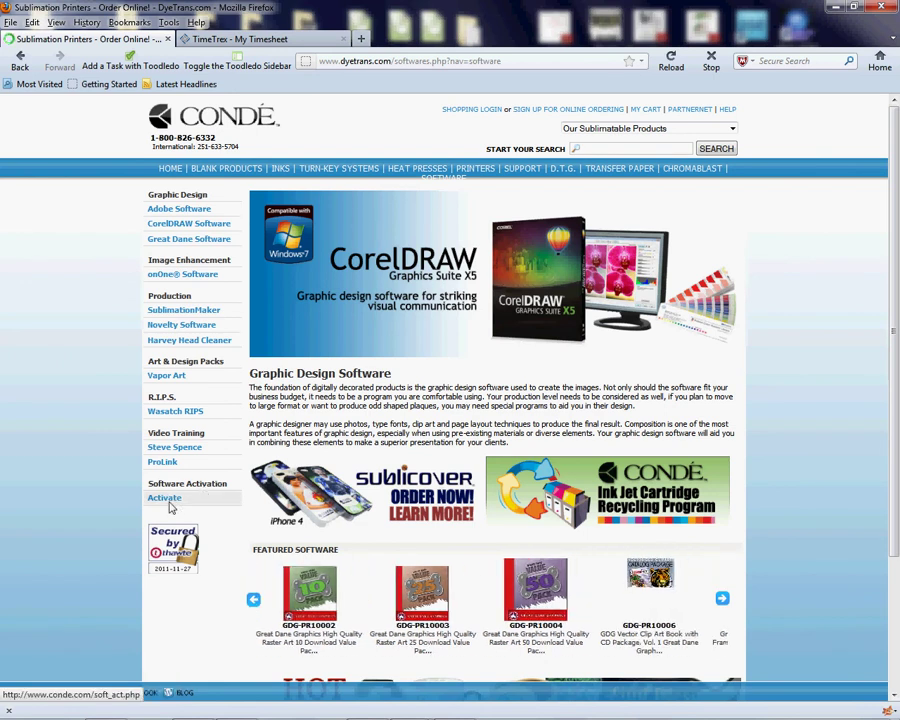
Open the Software Activation page and scroll down to the empty Novelty activation form
{"action": "left_click", "coordinate": [169, 502]}
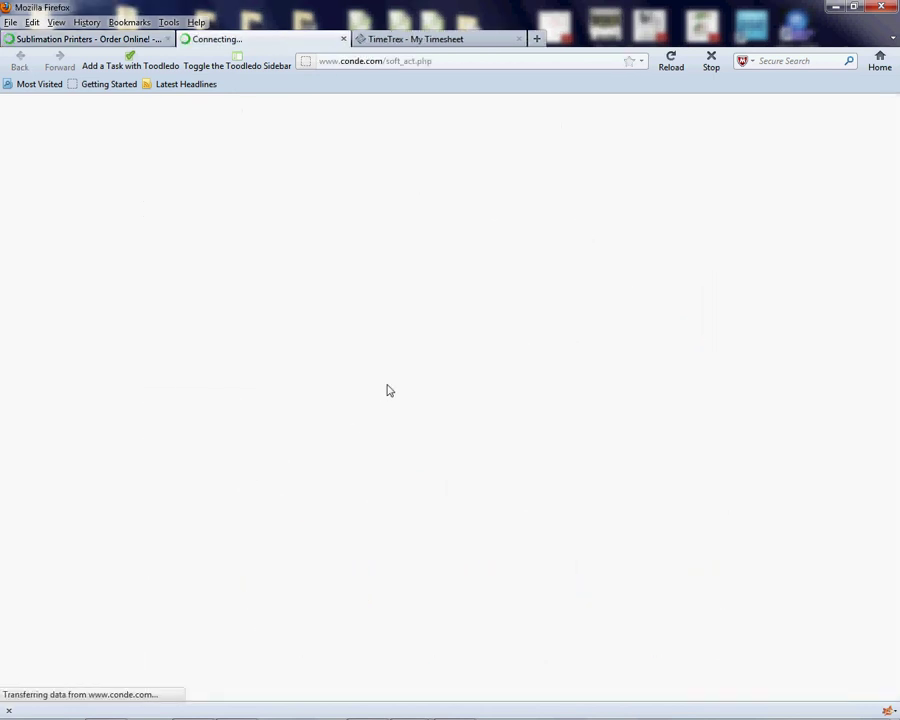
{"action": "scroll", "coordinate": [388, 390], "scroll_direction": "down", "scroll_amount": 5}
{"action": "scroll", "coordinate": [386, 388], "scroll_direction": "down", "scroll_amount": 2}
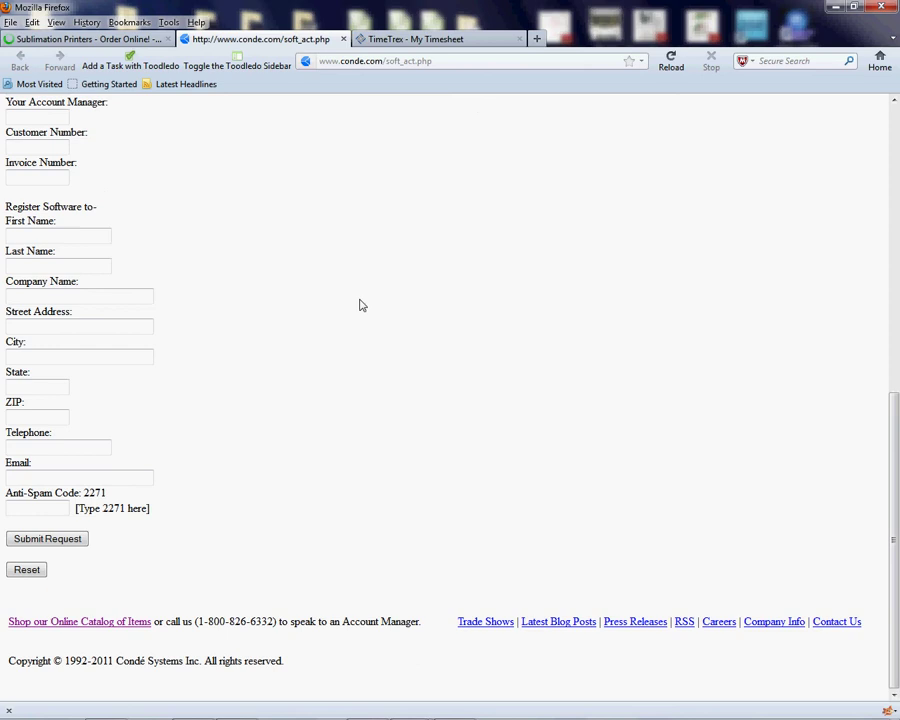
{"action": "scroll", "coordinate": [360, 304], "scroll_direction": "up", "scroll_amount": 7}
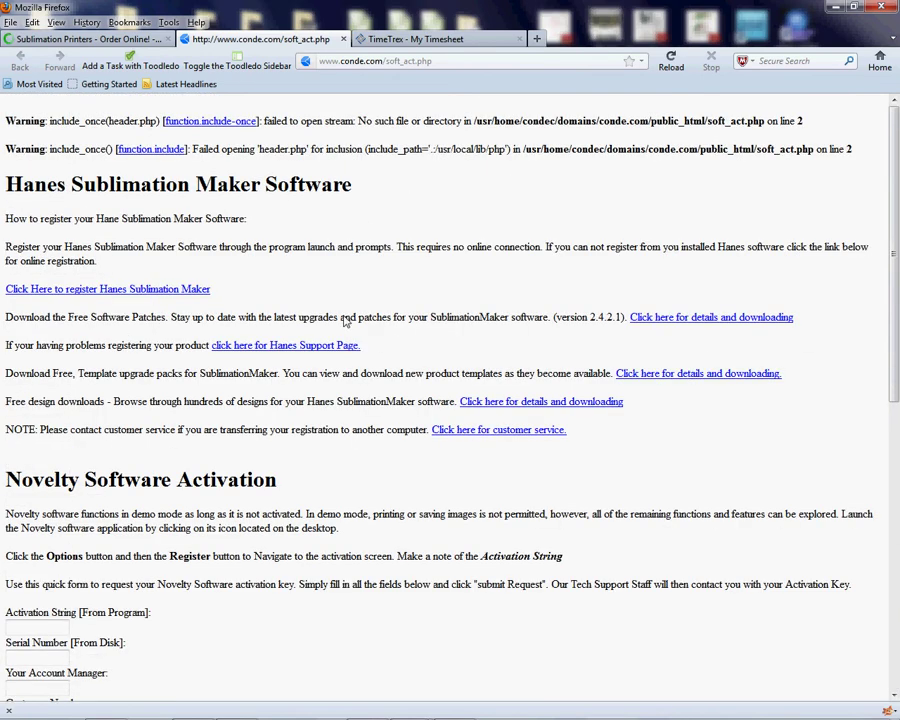
{"action": "scroll", "coordinate": [345, 318], "scroll_direction": "down", "scroll_amount": 2}
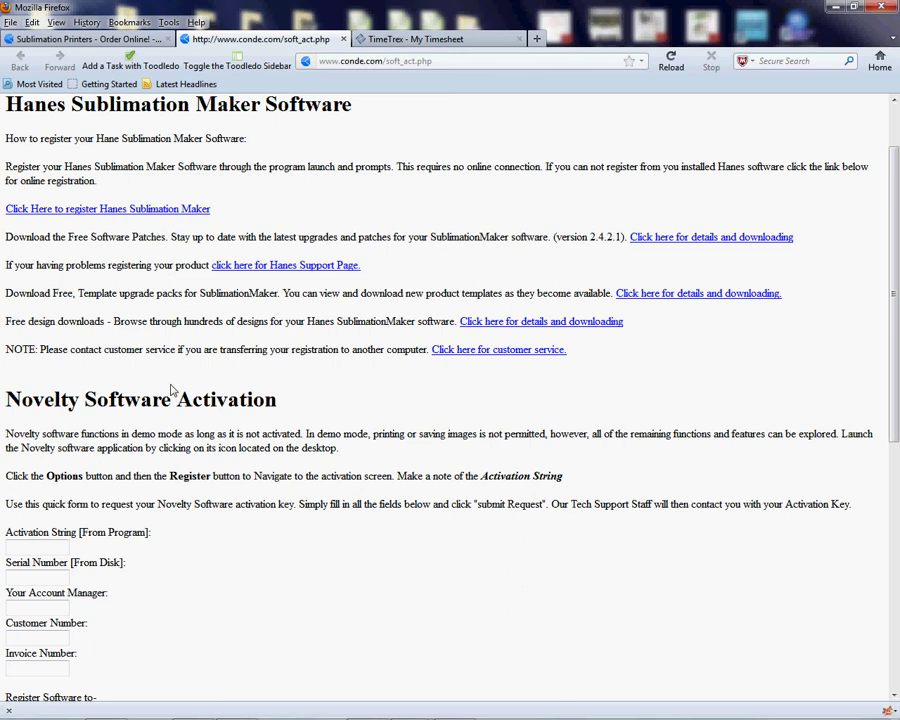
{"action": "scroll", "coordinate": [110, 427], "scroll_direction": "down", "scroll_amount": 2}
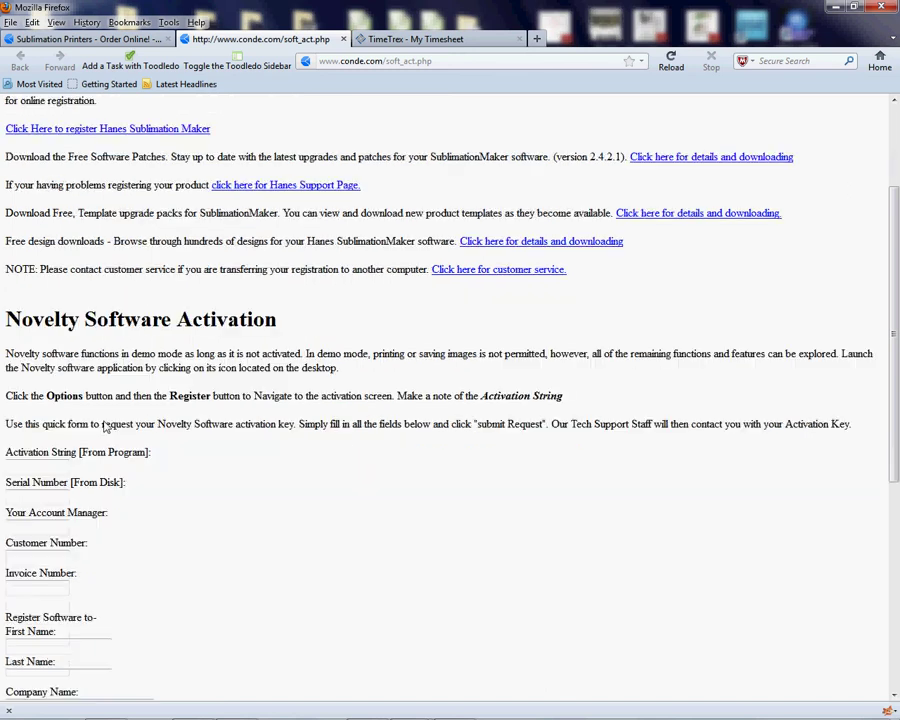
{"action": "scroll", "coordinate": [105, 428], "scroll_direction": "down", "scroll_amount": 3}
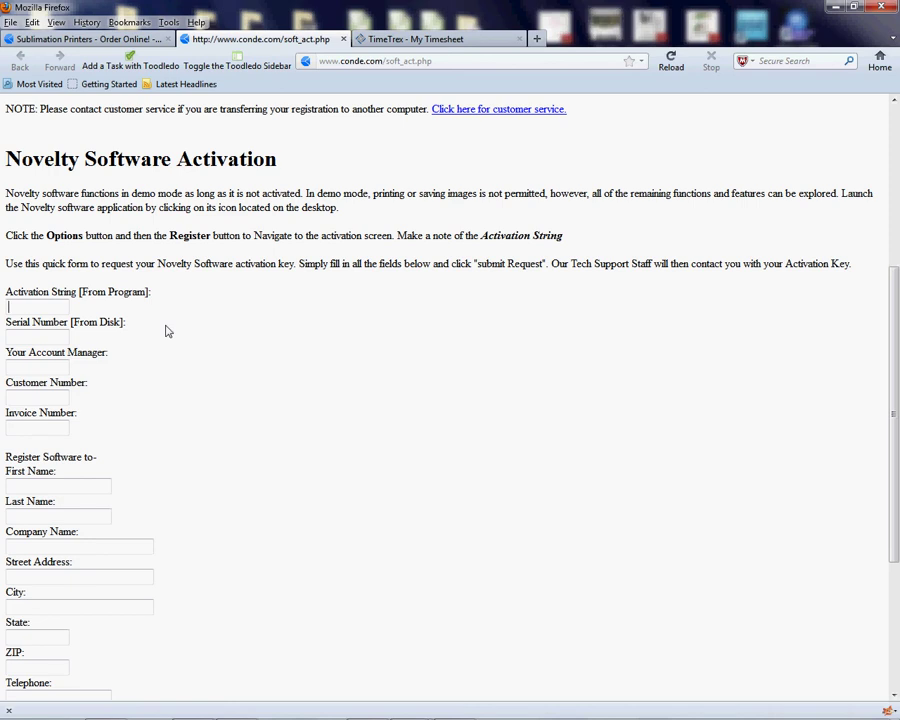
Enter the activation string and the serial number, removing an extra hyphen
{"action": "left_click", "coordinate": [35, 344]}
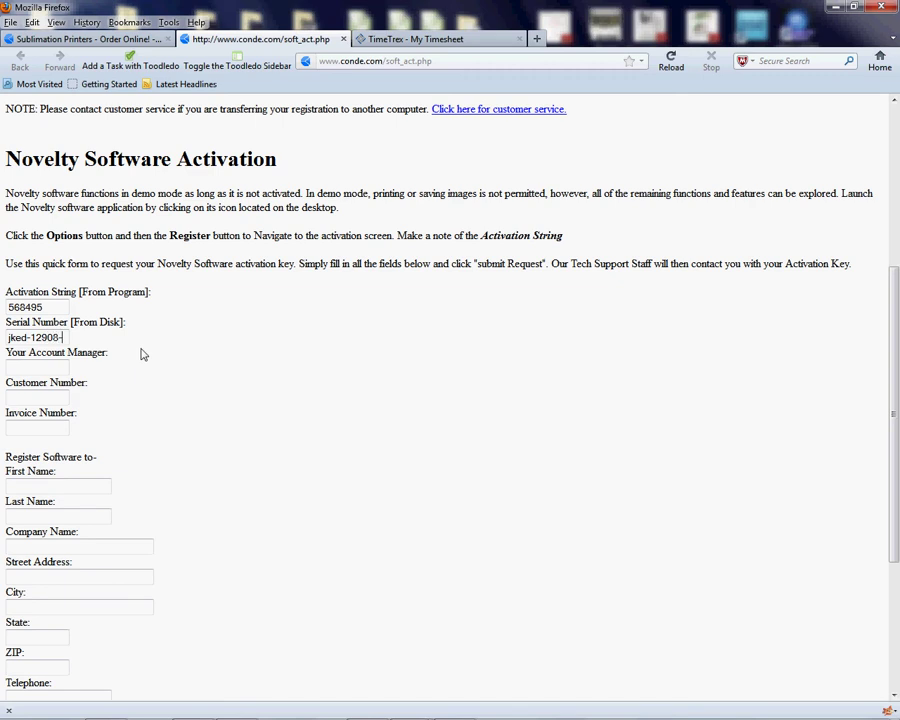
Enter the account manager's name with a capitalised surname, and the customer number
{"action": "left_click", "coordinate": [54, 370]}
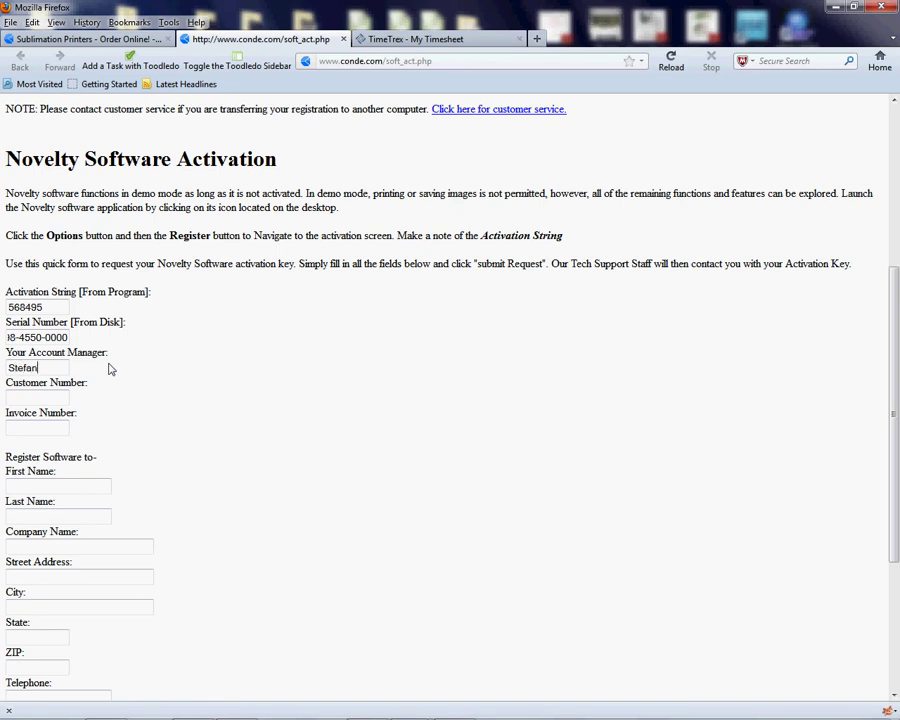
{"action": "left_click_drag", "start_coordinate": [46, 368], "coordinate": [40, 368]}
{"action": "type", "text": "D"}
{"action": "left_click", "coordinate": [38, 400]}
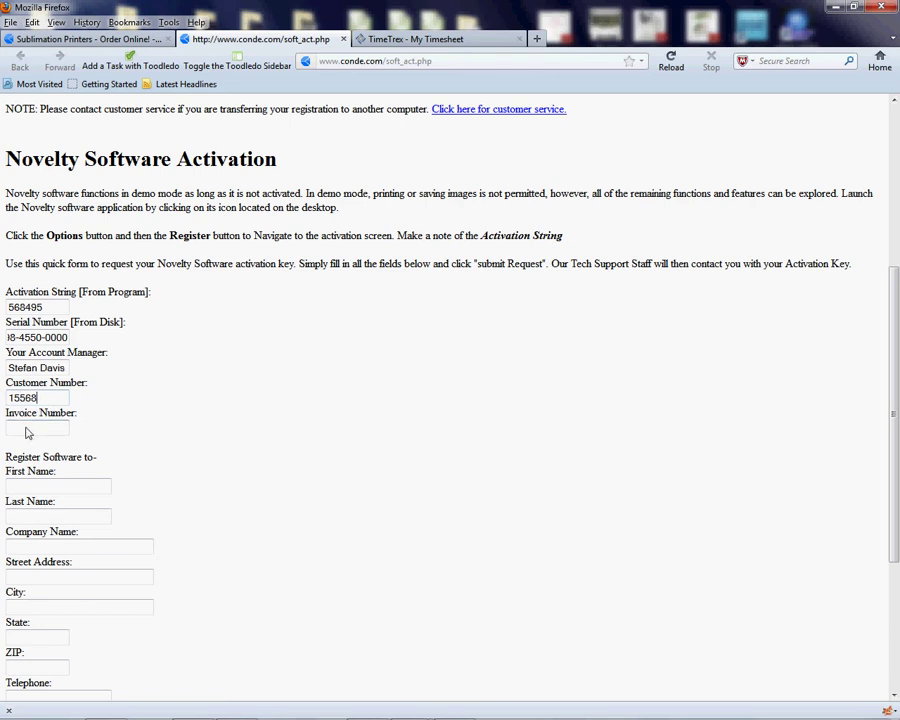
{"action": "left_click", "coordinate": [30, 431]}
Enter the invoice number and the registrant's first and last name
{"action": "type", "text": "996"}
{"action": "type", "text": "58"}
{"action": "left_click", "coordinate": [53, 488]}
{"action": "key", "text": "Tab"}
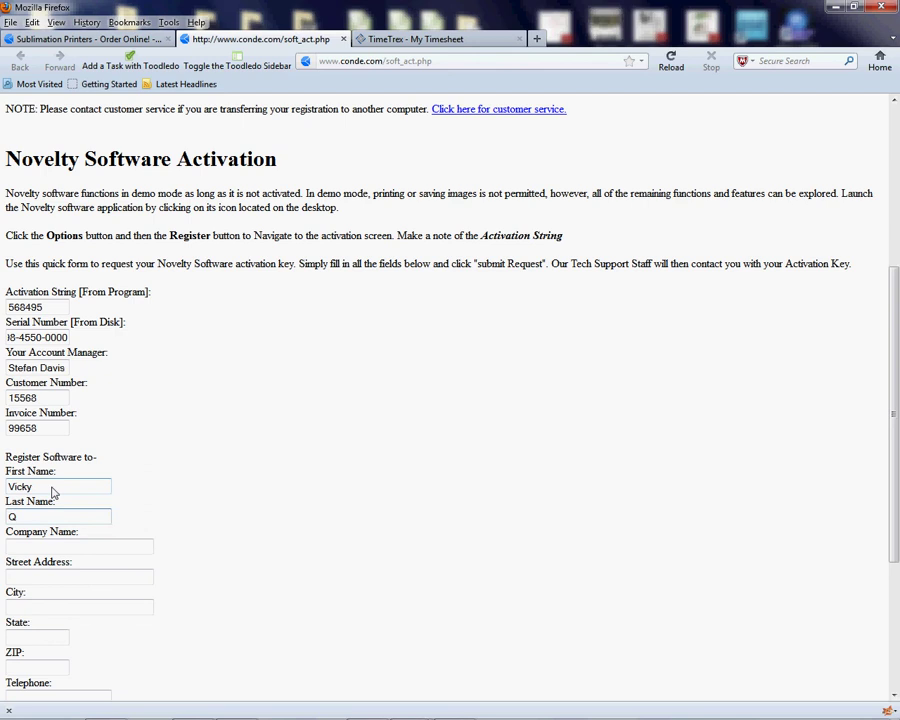
Fill in company 'Conde Systems Inc', the street address, the city and the state
{"action": "key", "text": "Tab"}
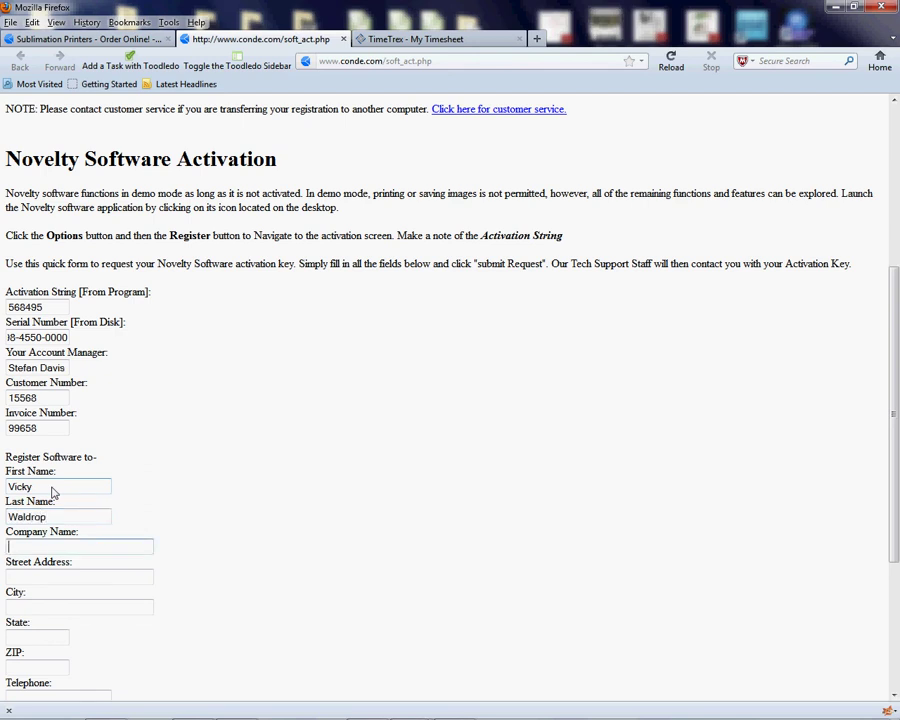
{"action": "type", "text": "C"}
{"action": "type", "text": "onde Syste"}
{"action": "type", "text": "ms In"}
{"action": "type", "text": "c."}
{"action": "key", "text": "BackSpace"}
{"action": "key", "text": "Tab"}
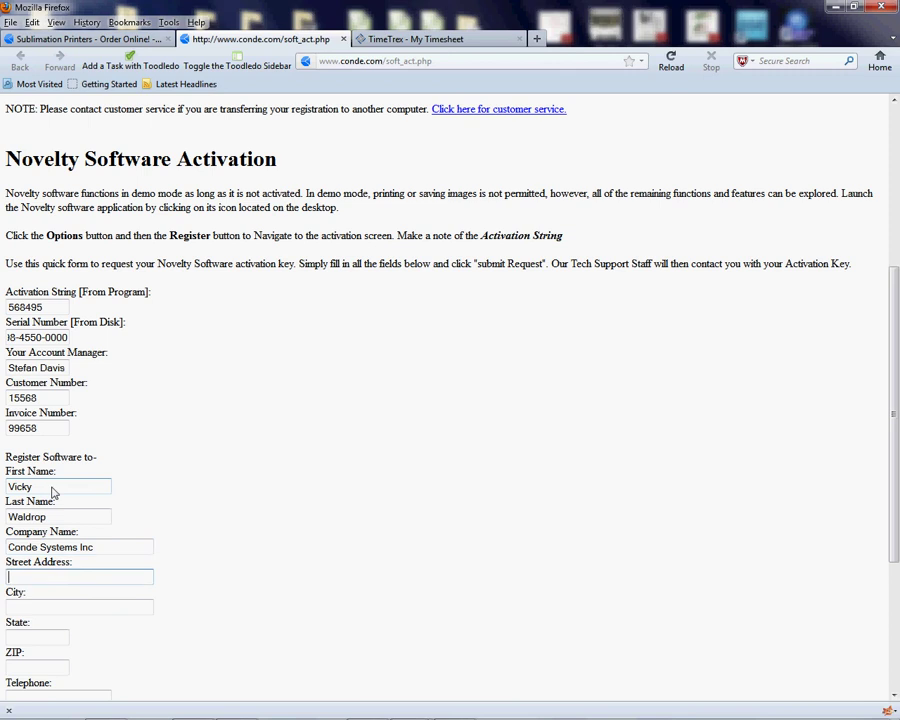
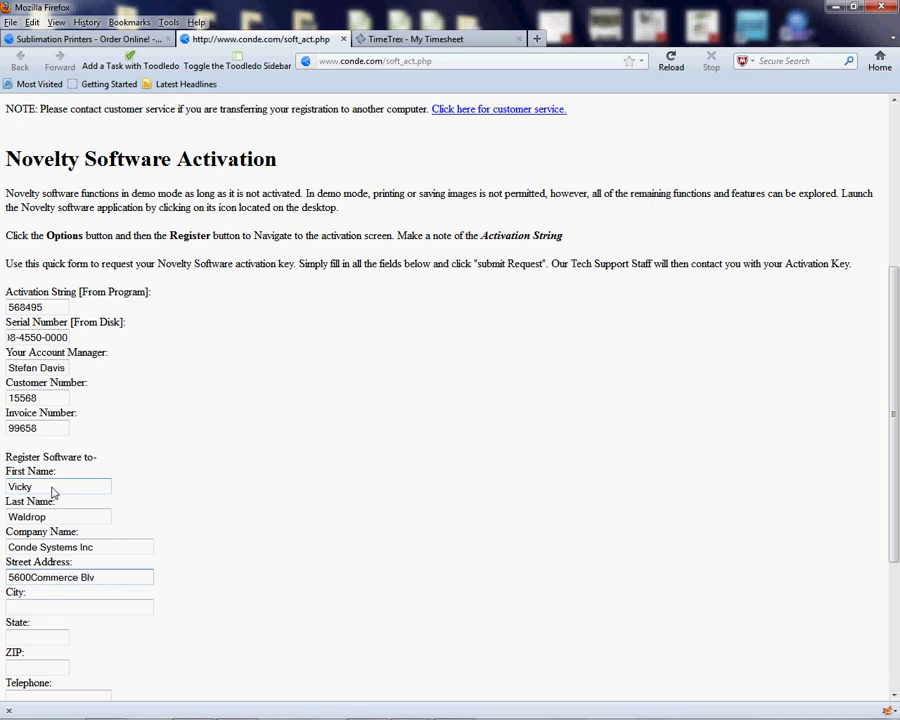
{"action": "left_click", "coordinate": [13, 607]}
{"action": "type", "text": "Mobi"}
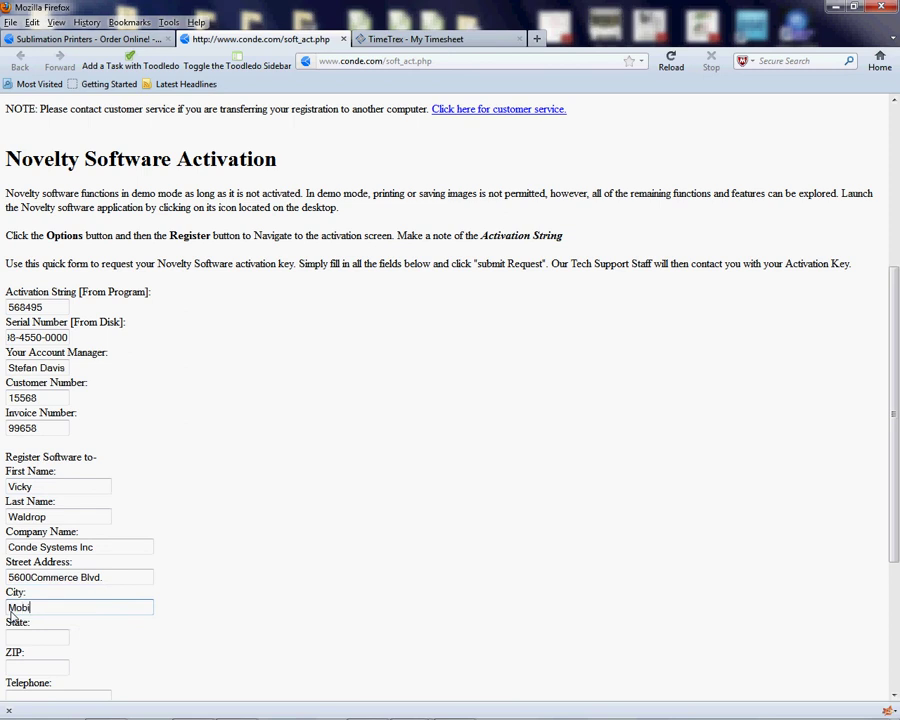
{"action": "type", "text": "le"}
{"action": "key", "text": "Tab"}
{"action": "type", "text": "A"}
{"action": "type", "text": "laba"}
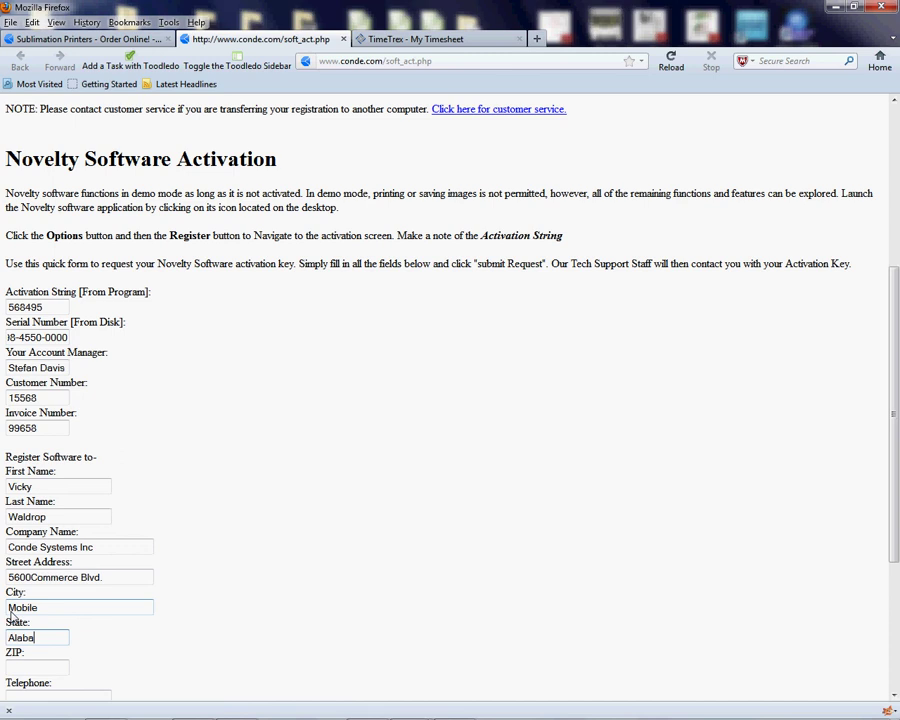
Finish the state entry, then fill in the ZIP code and telephone number
{"action": "type", "text": "ma"}
{"action": "scroll", "coordinate": [45, 677], "scroll_direction": "down", "scroll_amount": 2}
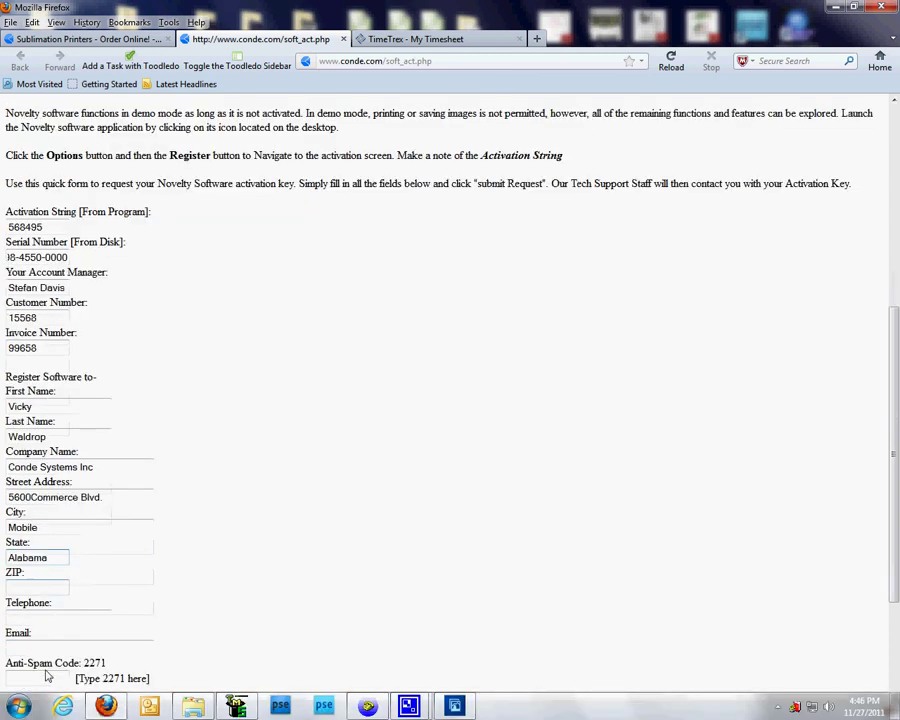
{"action": "scroll", "coordinate": [45, 677], "scroll_direction": "down", "scroll_amount": 2}
{"action": "left_click", "coordinate": [36, 507]}
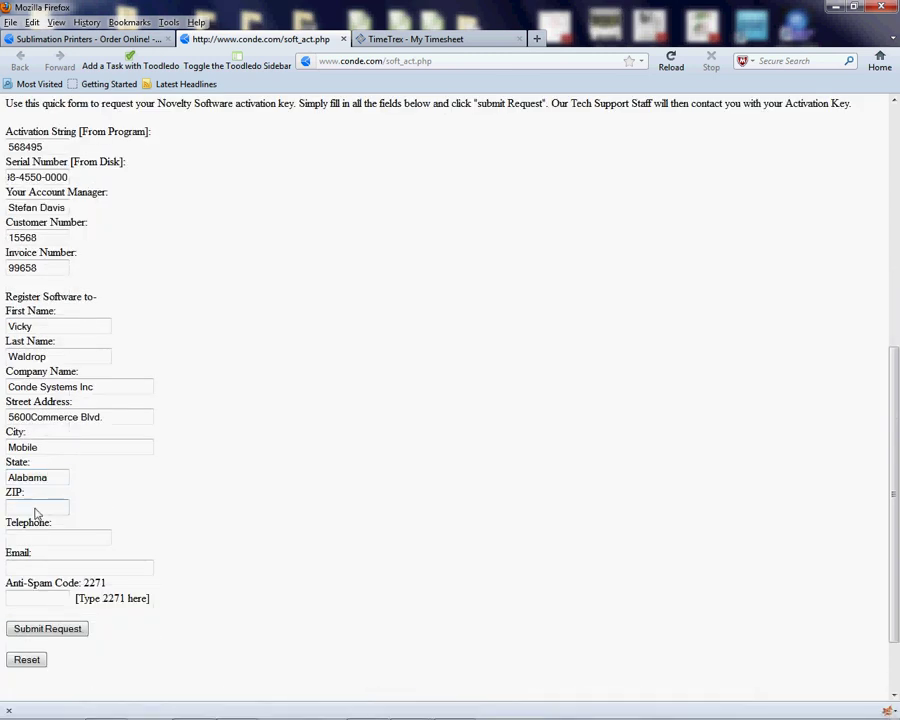
{"action": "type", "text": "366"}
{"action": "type", "text": "19"}
{"action": "left_click", "coordinate": [36, 538]}
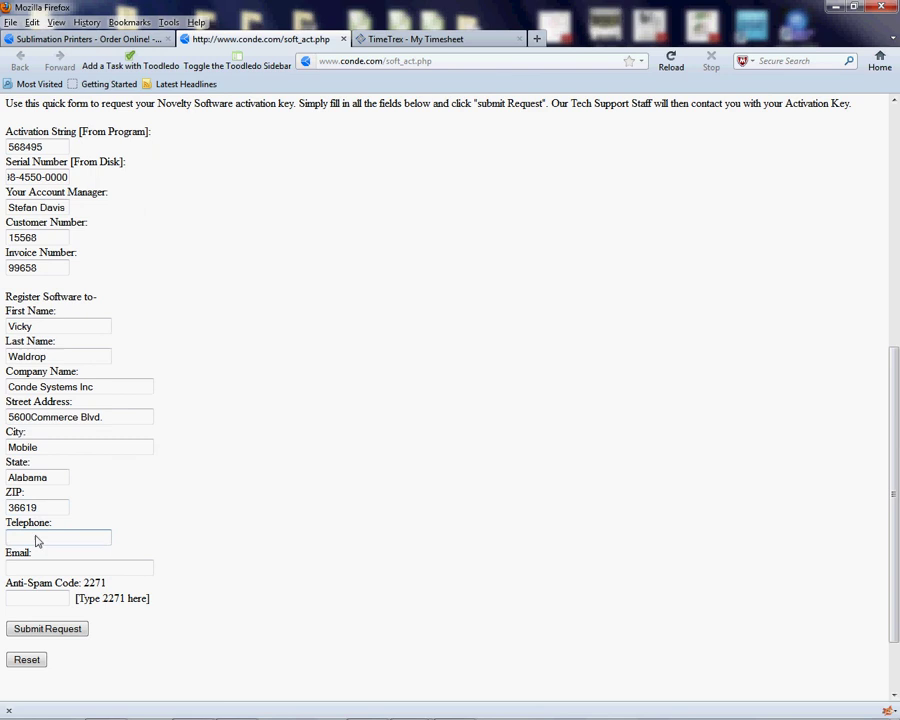
{"action": "left_click", "coordinate": [25, 568]}
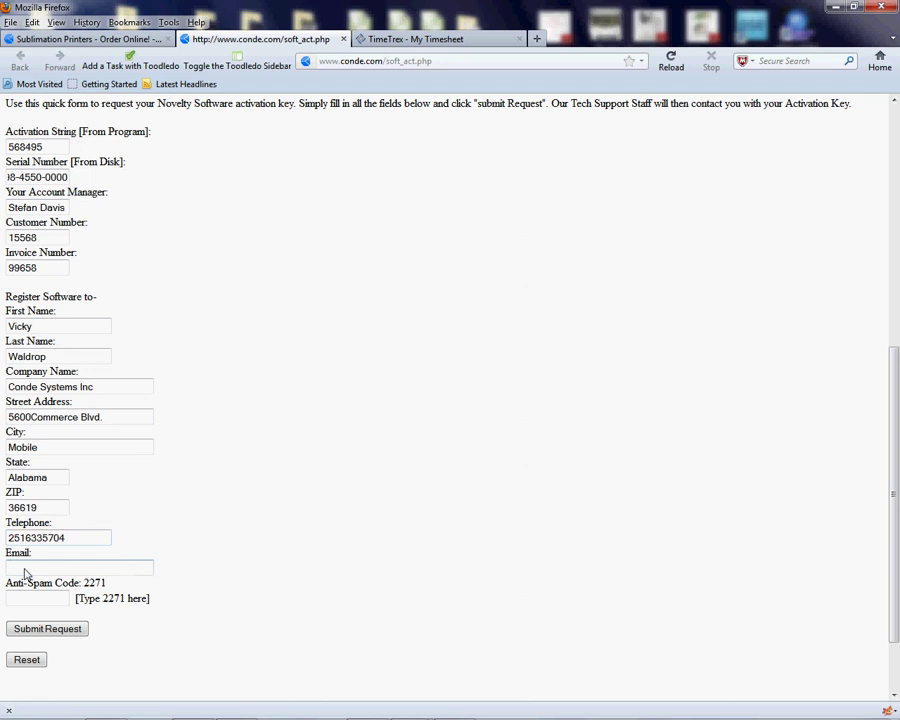
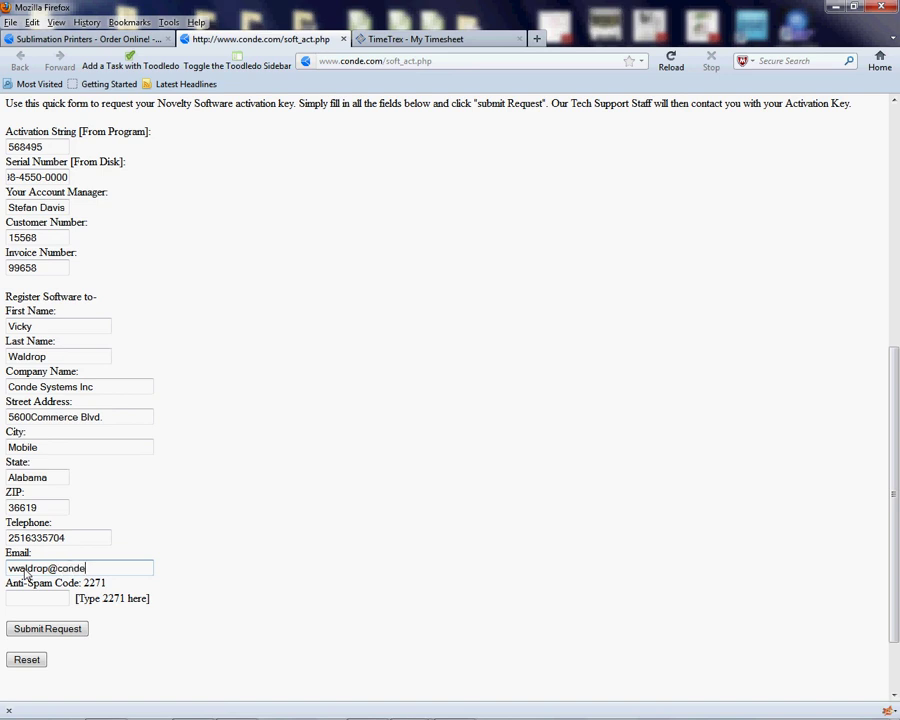
{"action": "left_click", "coordinate": [18, 598]}
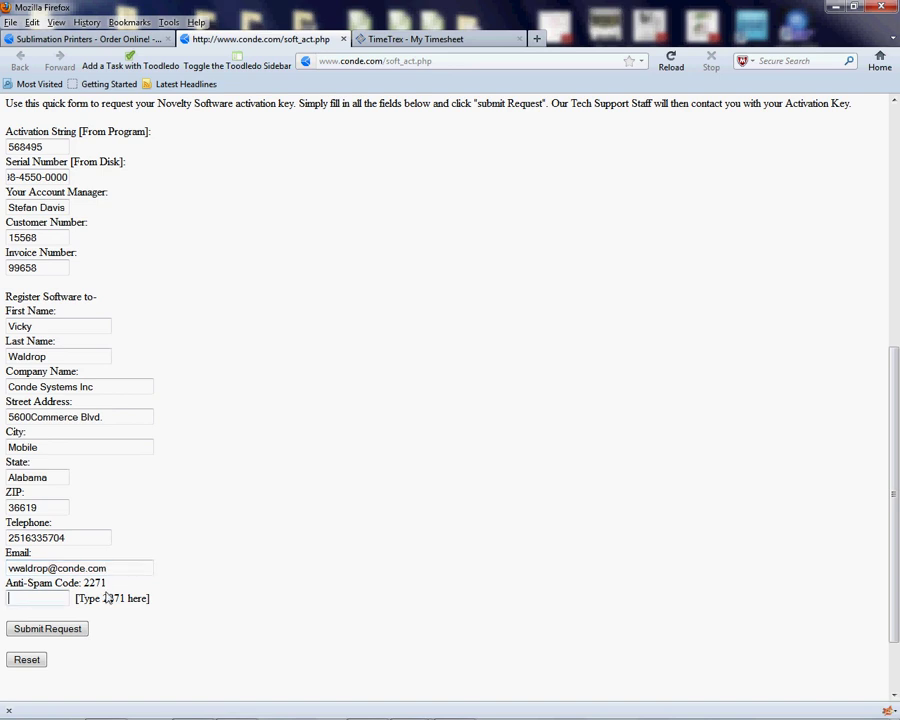
{"action": "type", "text": "2271"}
Submit the completed Novelty activation request with the Submit Request button
{"action": "left_click", "coordinate": [69, 636]}
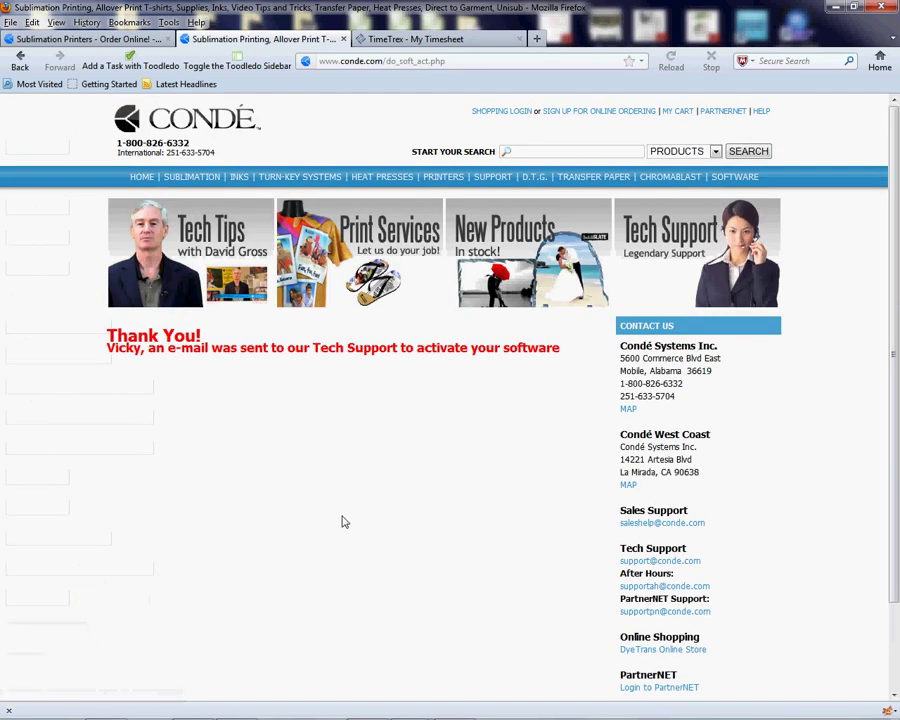